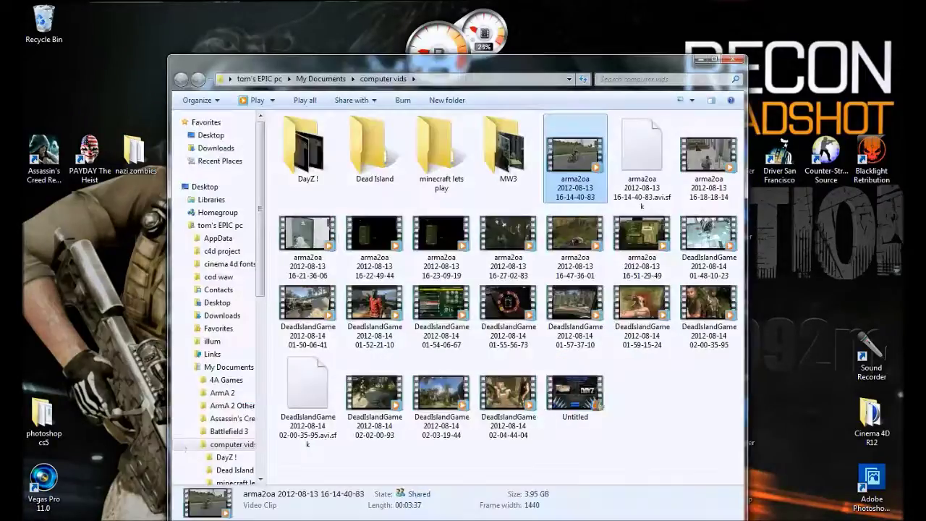
# Dismiss the arma2oa video's context menu and minimize the computer vids Explorer window.
pyautogui.rightClick(423, 216)
pyautogui.moveTo(462, 249)
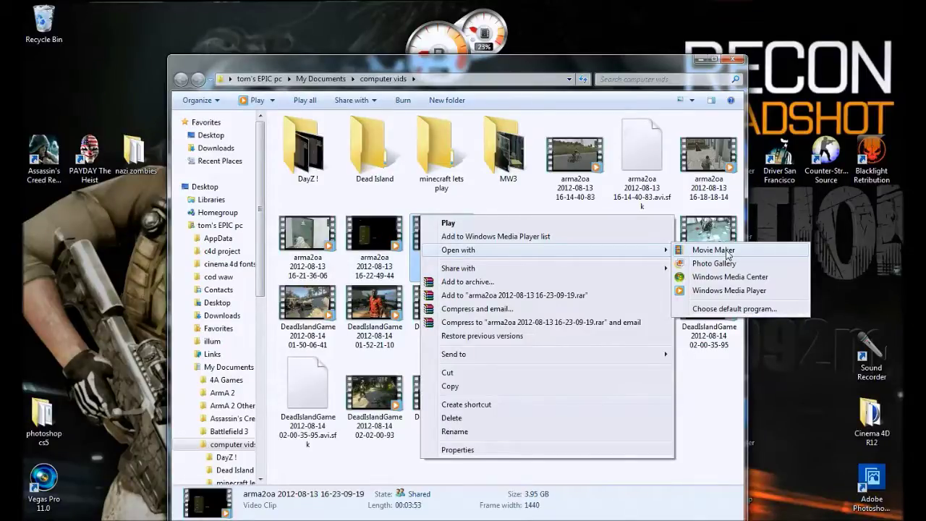
pyautogui.click(647, 149)
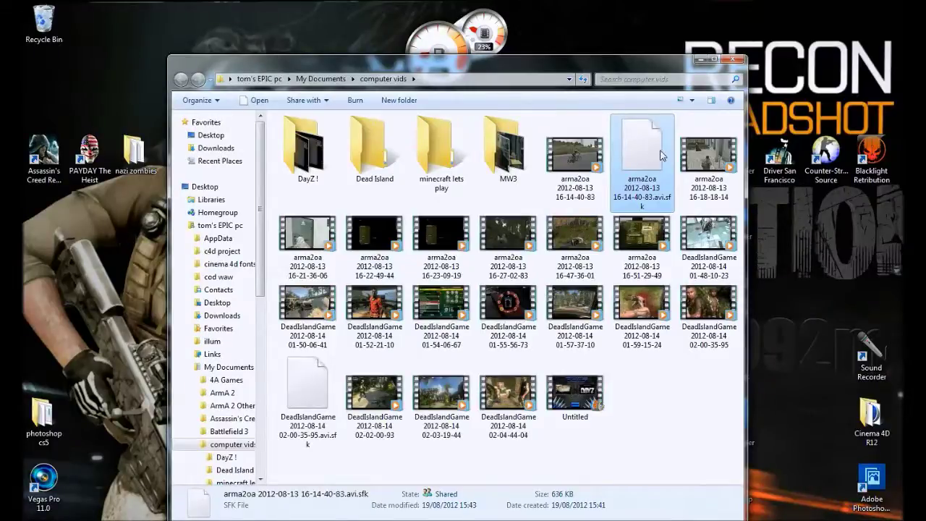
pyautogui.click(701, 59)
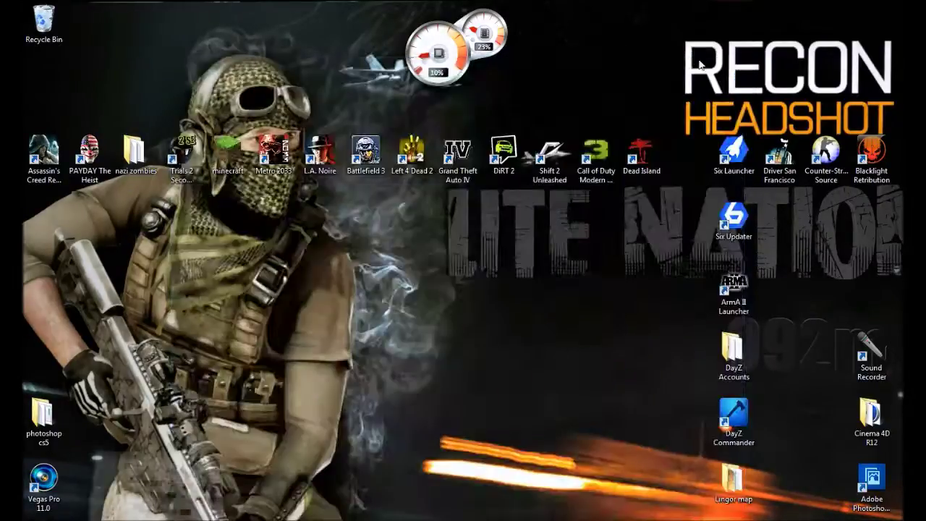
# Launch Vegas Pro as administrator and import the arma2oa 2012-08-13 .avi clip.
pyautogui.rightClick(32, 490)
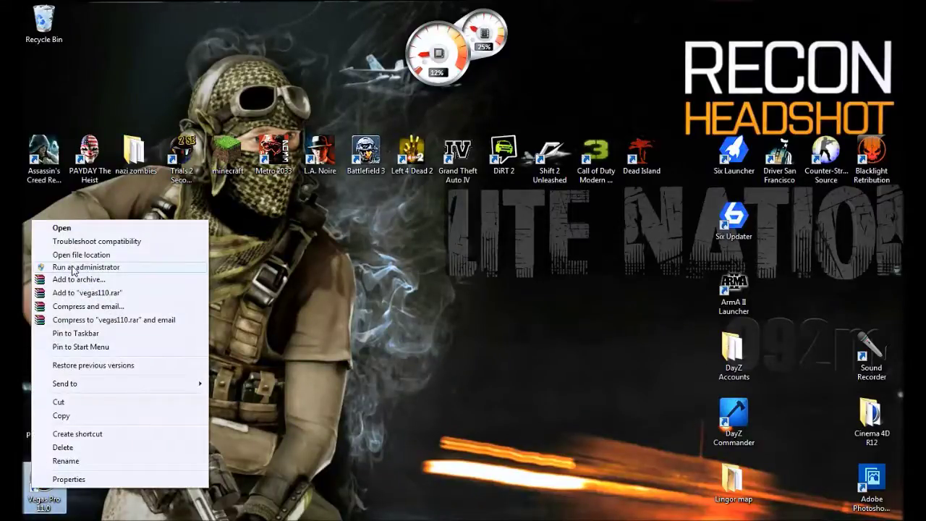
pyautogui.click(144, 271)
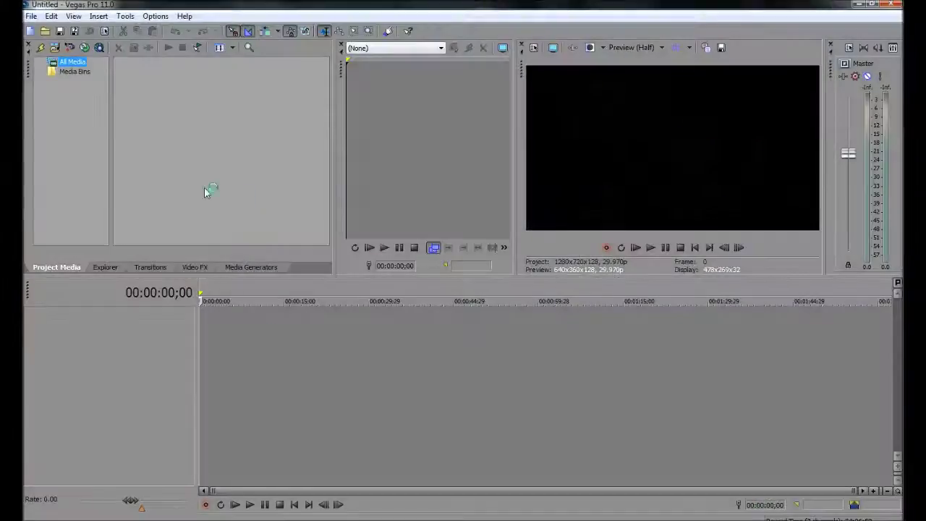
pyautogui.click(54, 48)
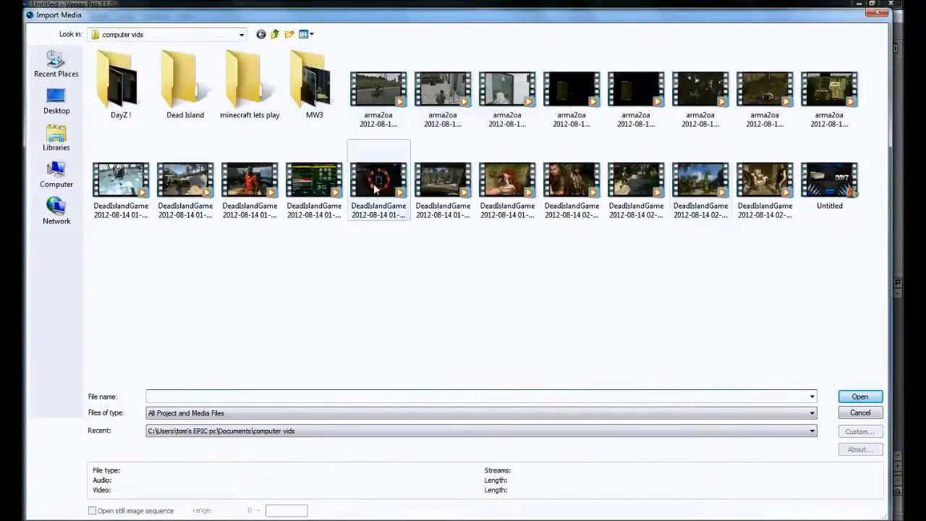
pyautogui.doubleClick(578, 95)
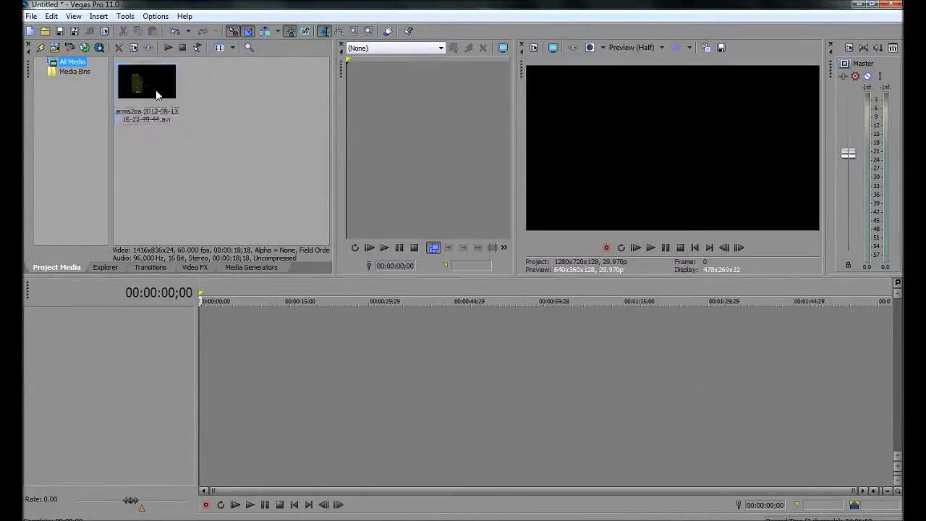
# Drag the arma2oa clip onto the timeline, play it briefly, then return to the start.
pyautogui.click(177, 73)
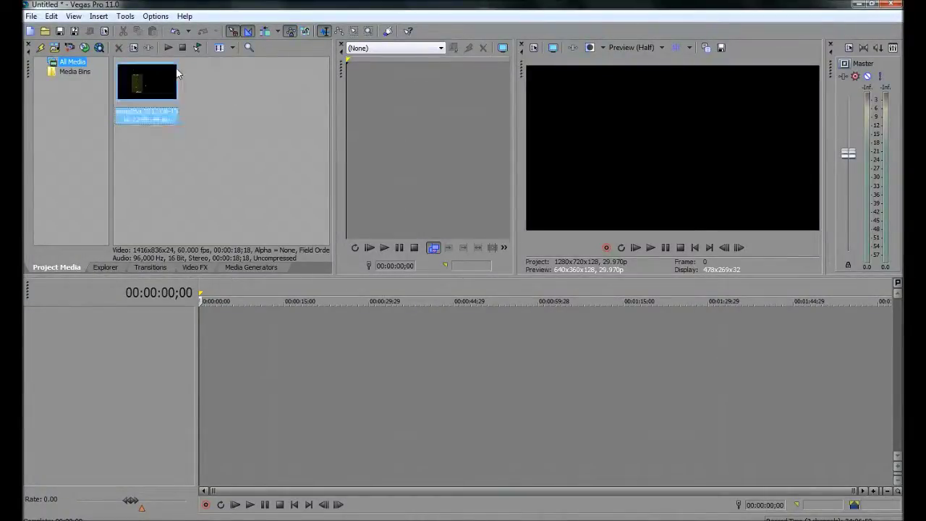
pyautogui.moveTo(163, 81); pyautogui.dragTo(198, 316)
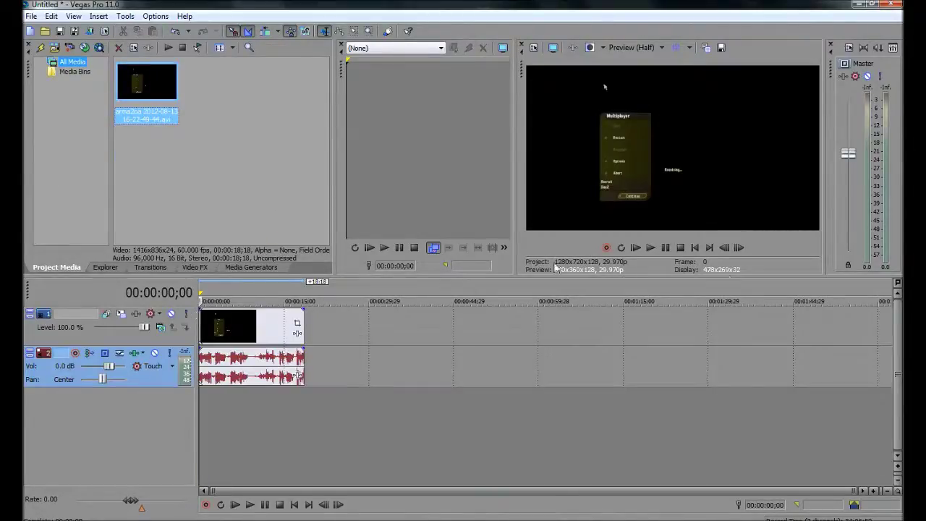
pyautogui.click(649, 247)
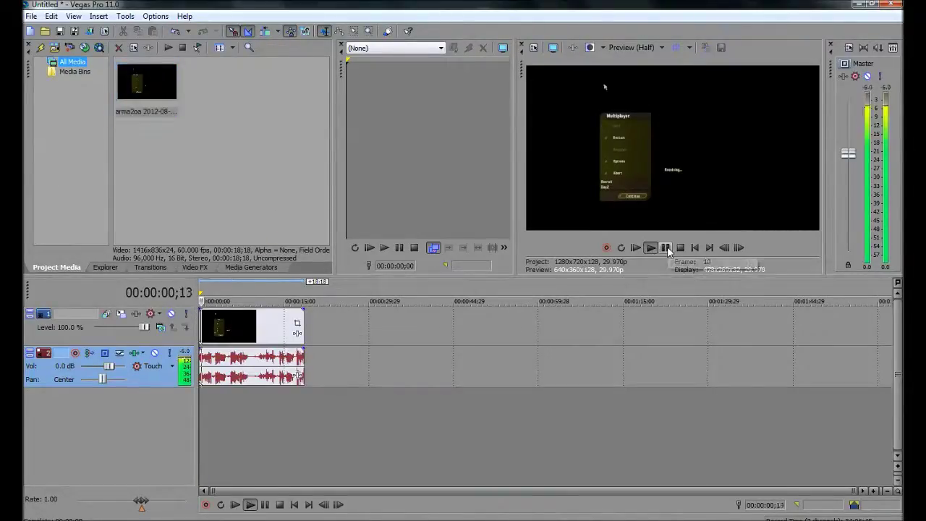
pyautogui.click(665, 247)
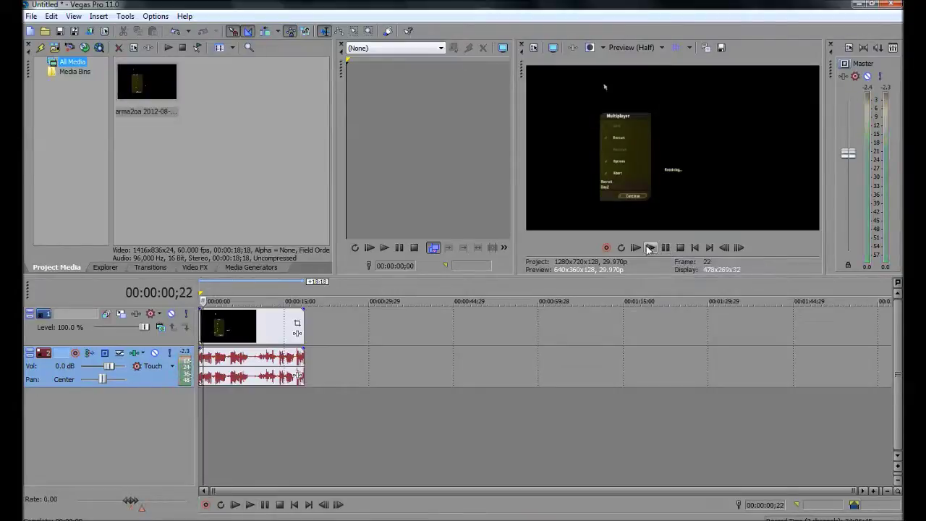
pyautogui.click(695, 248)
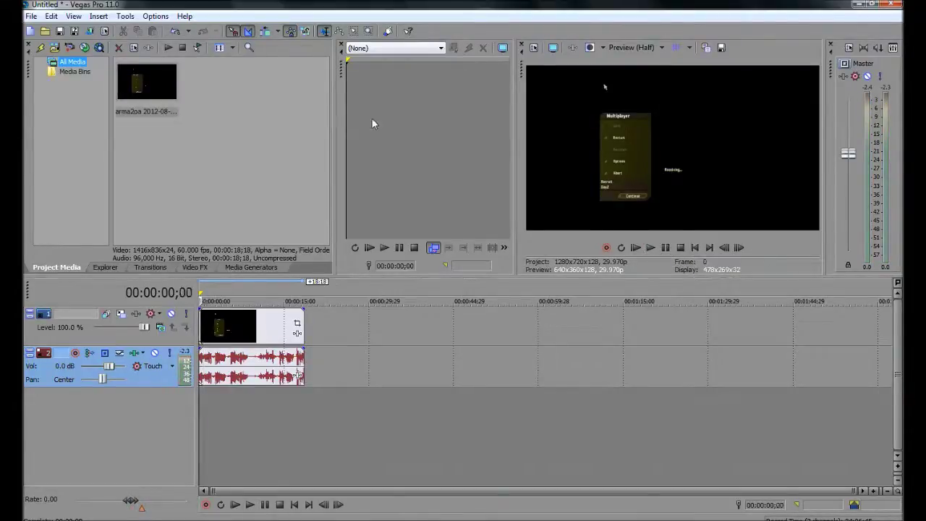
# Open Project Properties, showing the HDV 720-30p (1280x720, 29.970 fps) template.
pyautogui.click(31, 16)
pyautogui.moveTo(50, 16)
pyautogui.click(537, 47)
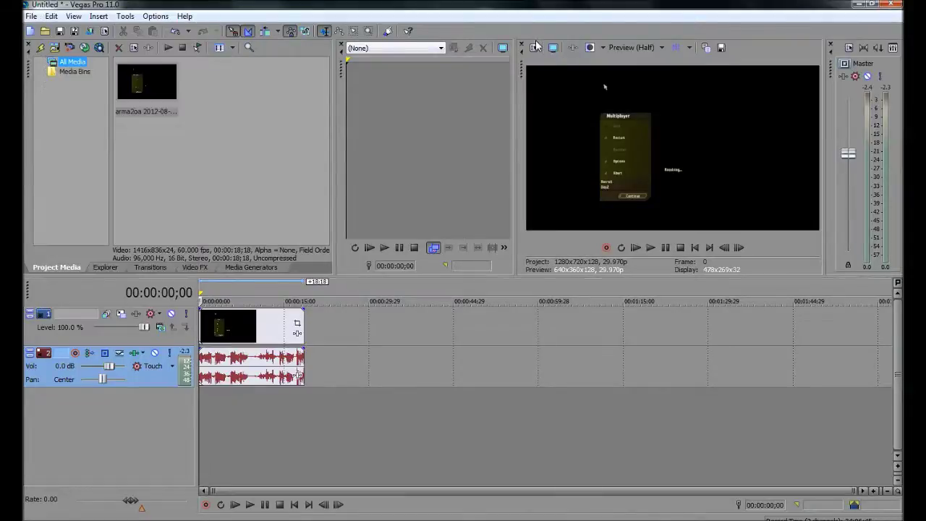
pyautogui.click(536, 48)
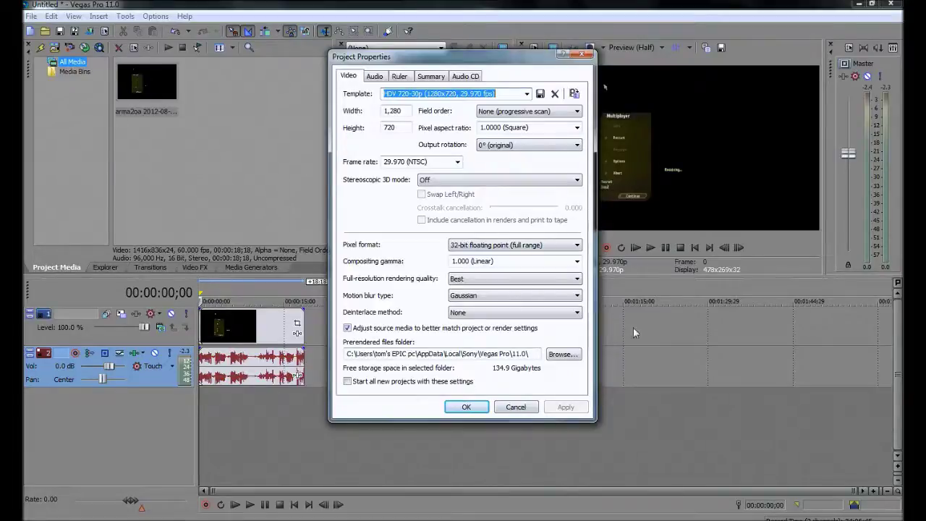
# Set Audio resample and stretch quality to Best, browse the other tabs, then apply and close.
pyautogui.click(378, 76)
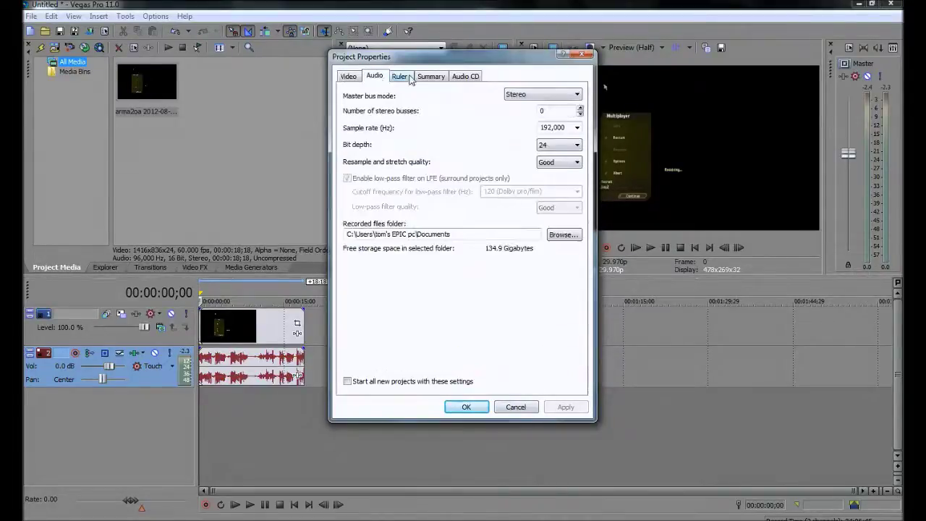
pyautogui.click(569, 162)
pyautogui.click(555, 190)
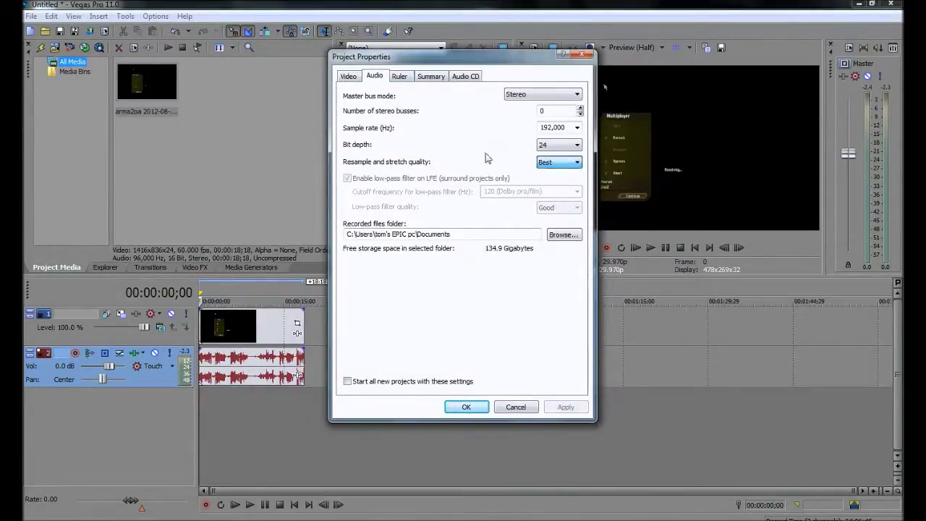
pyautogui.click(400, 76)
pyautogui.click(431, 77)
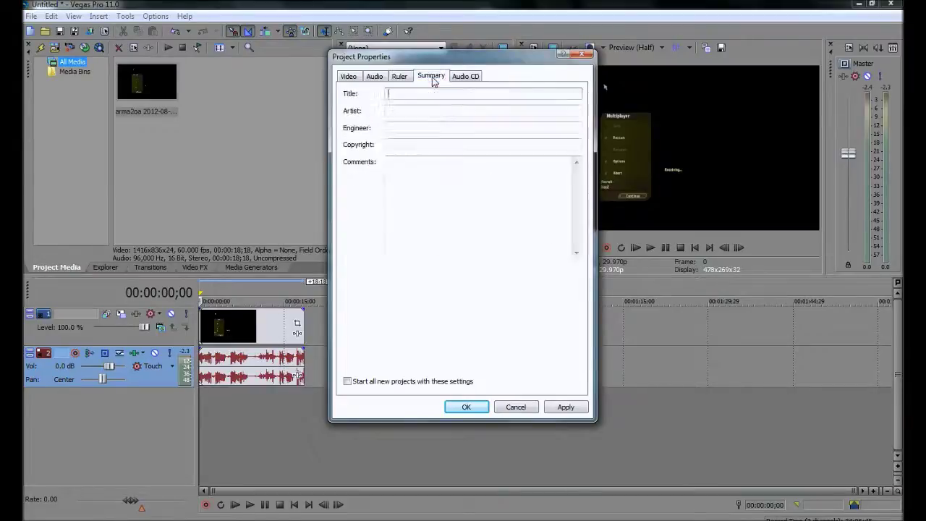
pyautogui.click(466, 76)
pyautogui.click(407, 78)
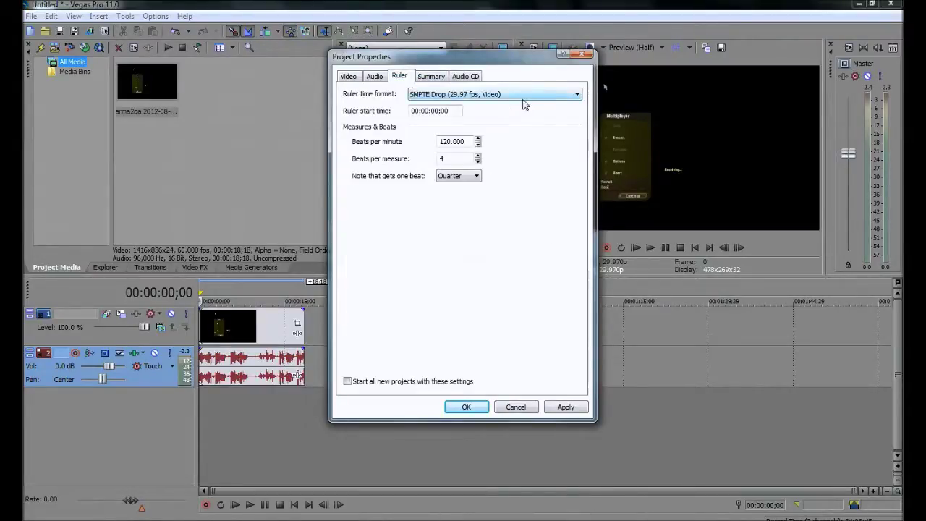
pyautogui.click(563, 408)
pyautogui.click(478, 409)
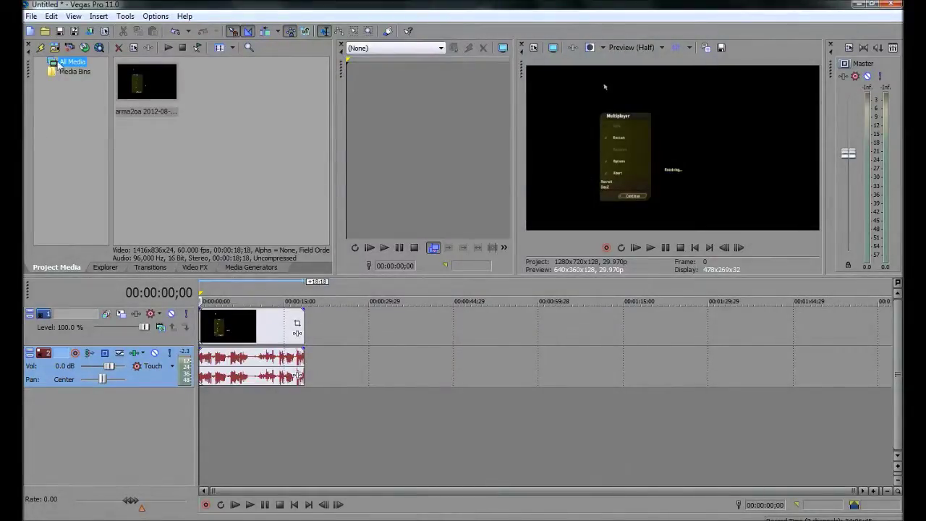
# Start a YouTube upload titled 'bfe' with the description 'boobs'.
pyautogui.click(31, 16)
pyautogui.click(76, 189)
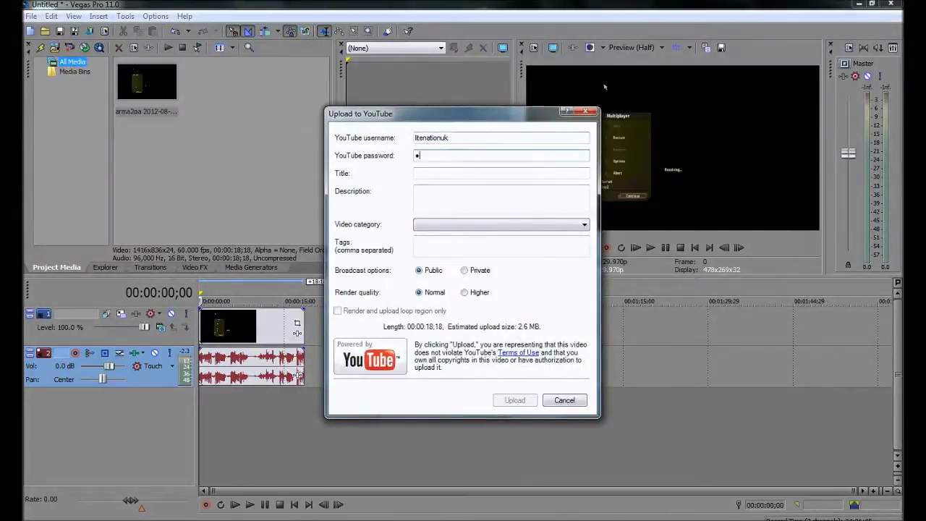
pyautogui.click(445, 174)
pyautogui.write('bfehbfhv')
pyautogui.click(429, 186)
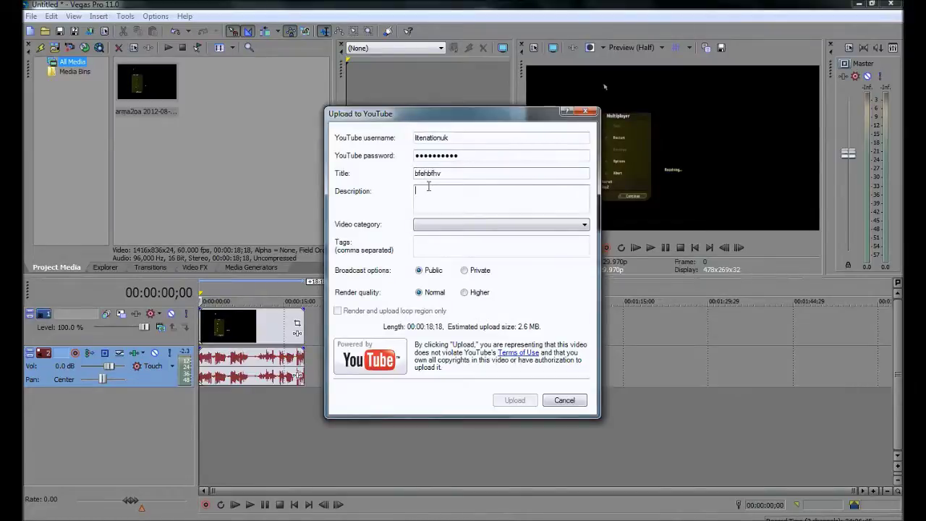
pyautogui.write('boobs')
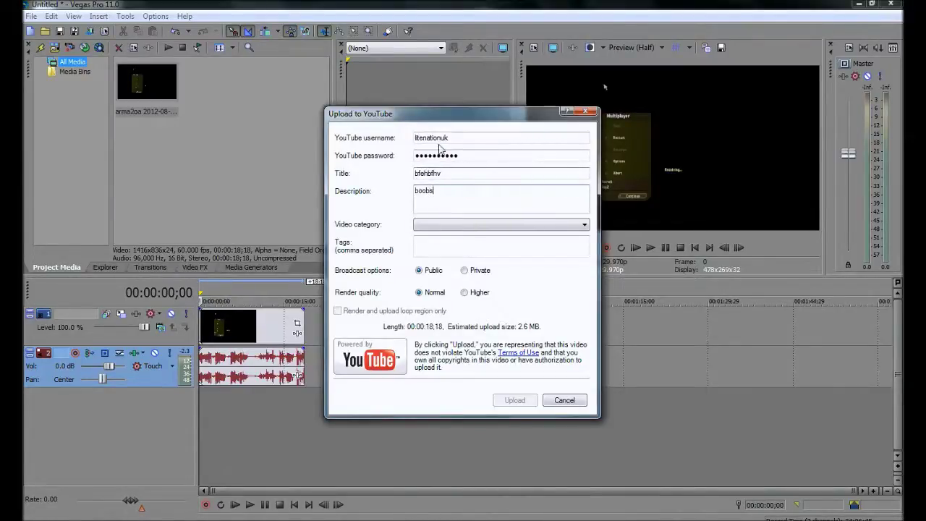
# Choose the Sports category, add tags 'doesnt,work,piece,of,', and begin the upload.
pyautogui.click(453, 226)
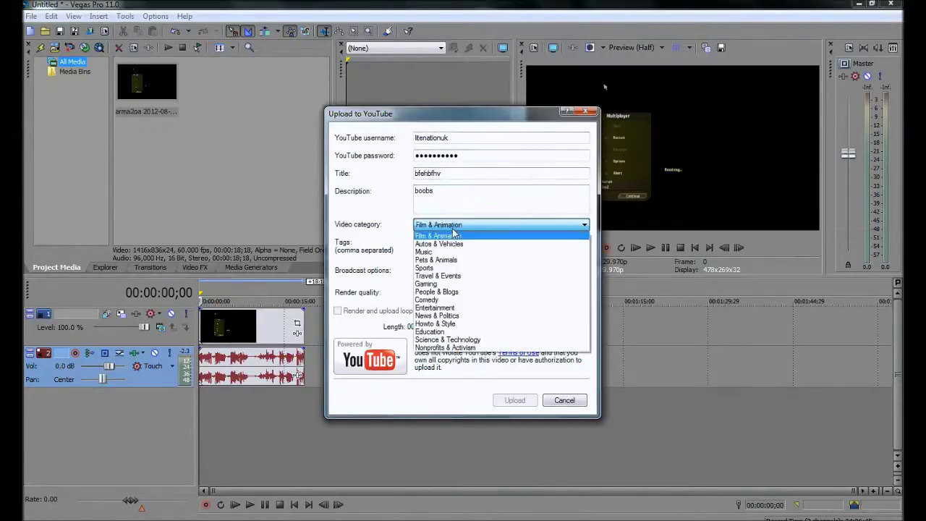
pyautogui.click(432, 267)
pyautogui.click(453, 241)
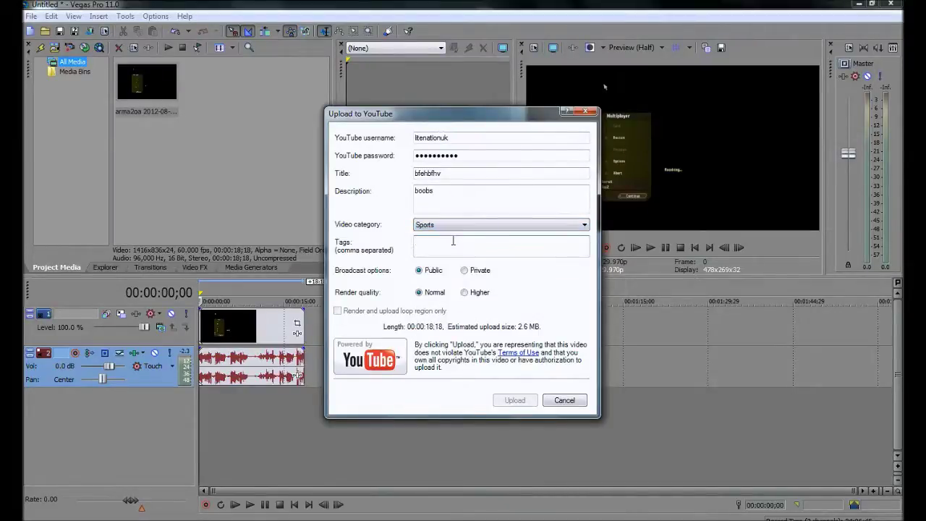
pyautogui.write('doesnt,wor')
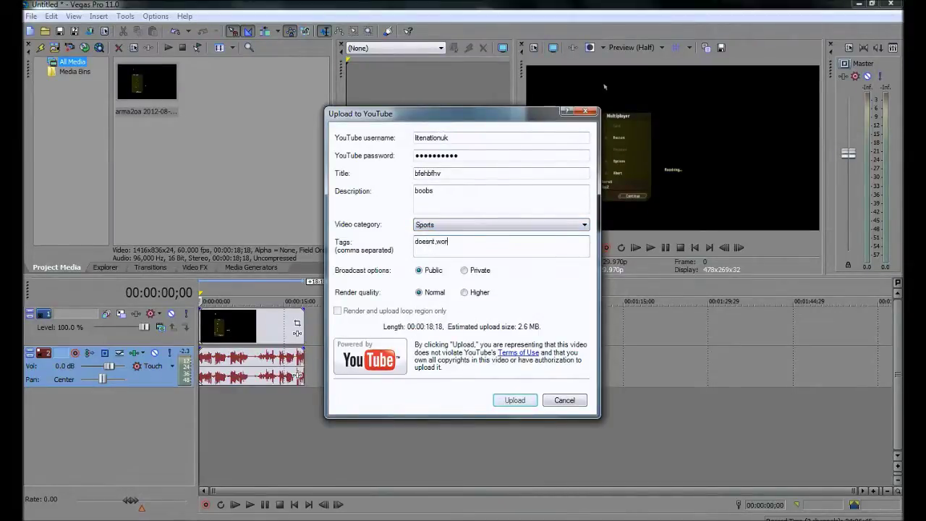
pyautogui.write('k,piece')
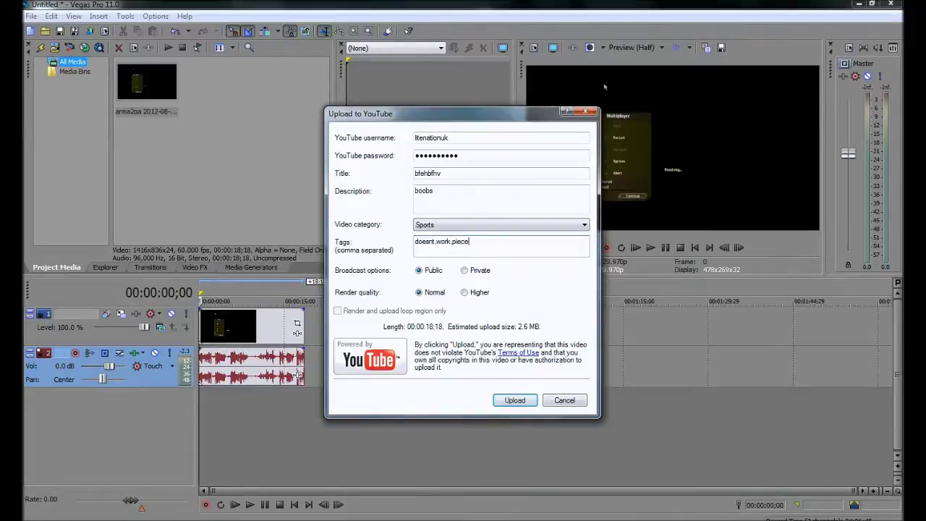
pyautogui.write(',of,shit,')
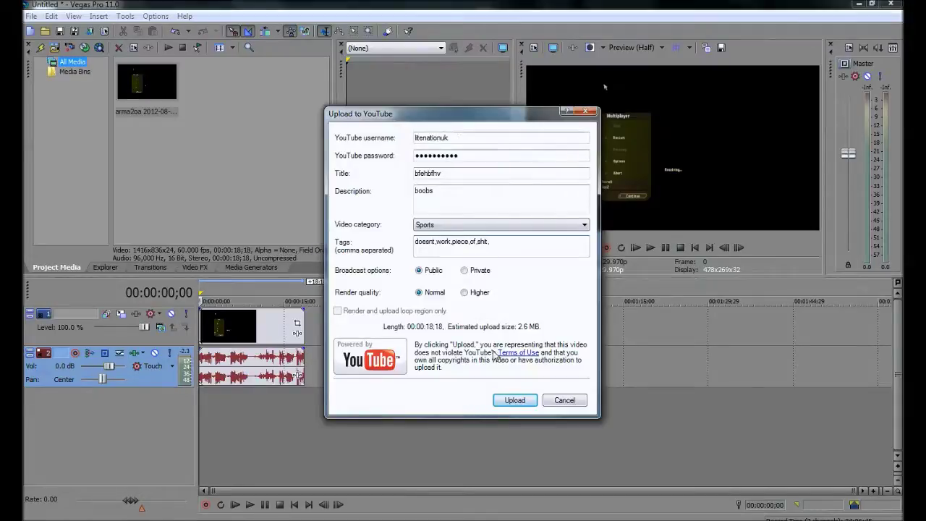
pyautogui.click(514, 402)
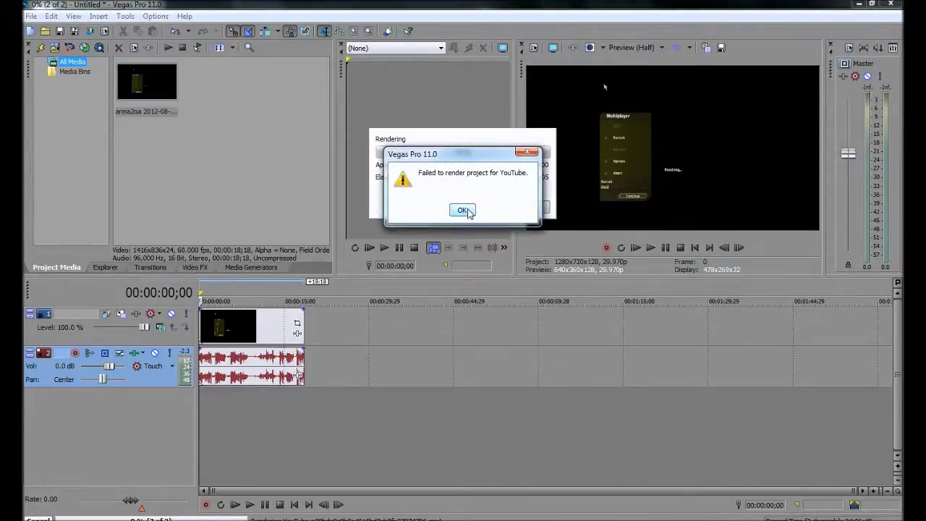
# Close the 'Failed to render project for YouTube' notice and the media-file creation error.
pyautogui.click(467, 210)
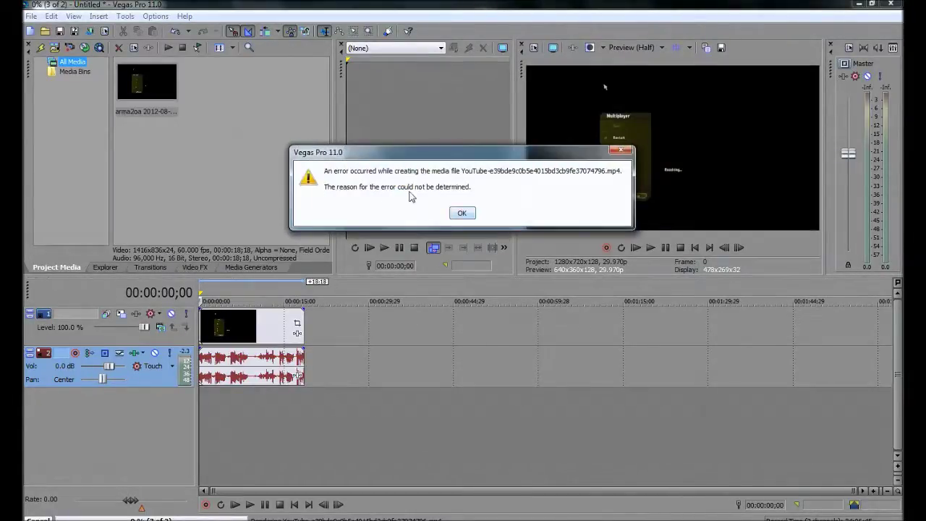
pyautogui.click(462, 215)
pyautogui.click(462, 214)
# Render to Untitled.wmv using 6 Mbps HD 720-30p Video, overwrite the file, then cancel at 19%.
pyautogui.click(31, 16)
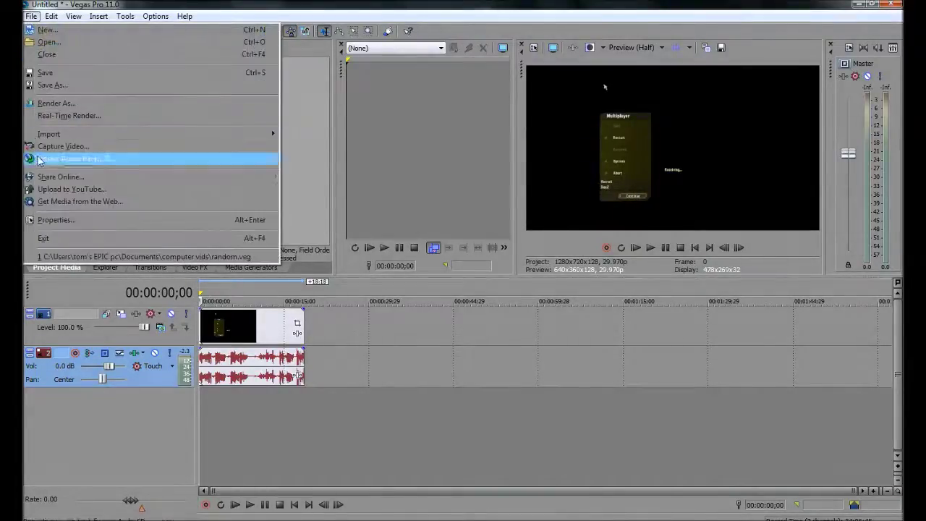
pyautogui.click(80, 105)
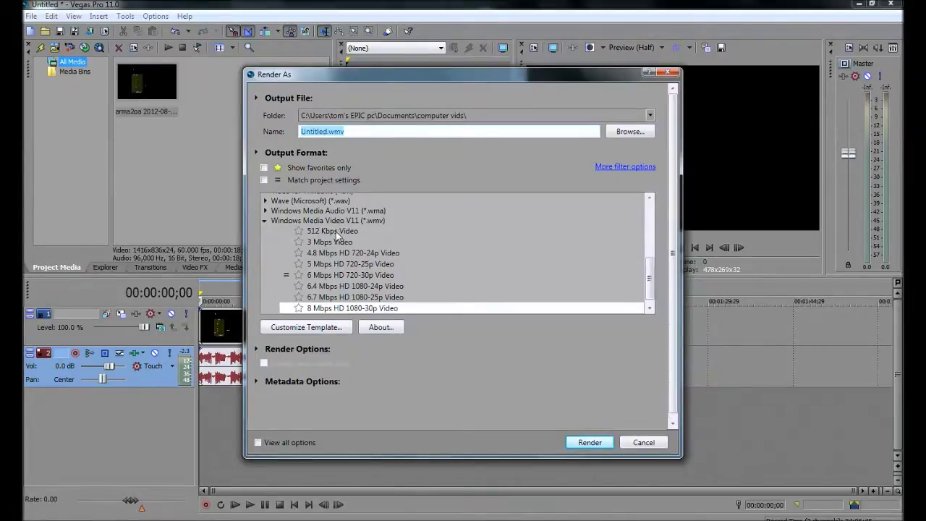
pyautogui.scroll(-1, 336, 235)
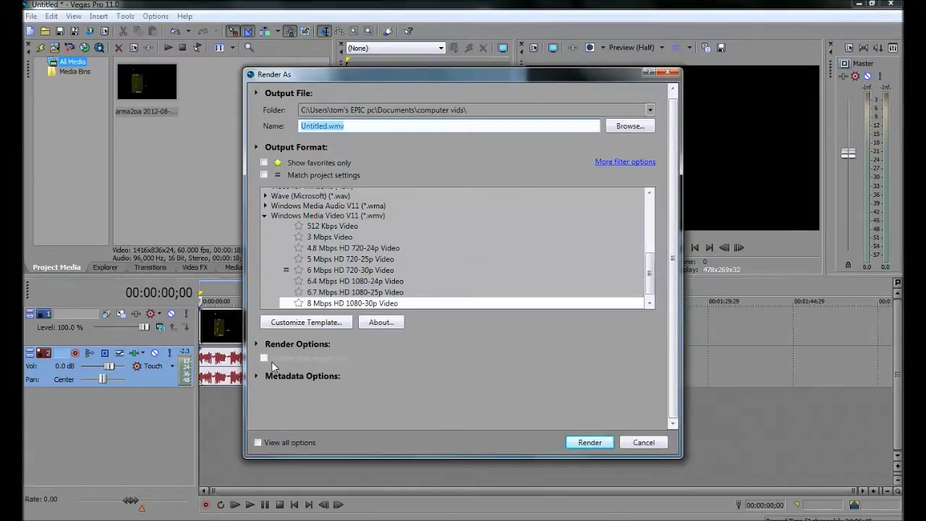
pyautogui.click(361, 272)
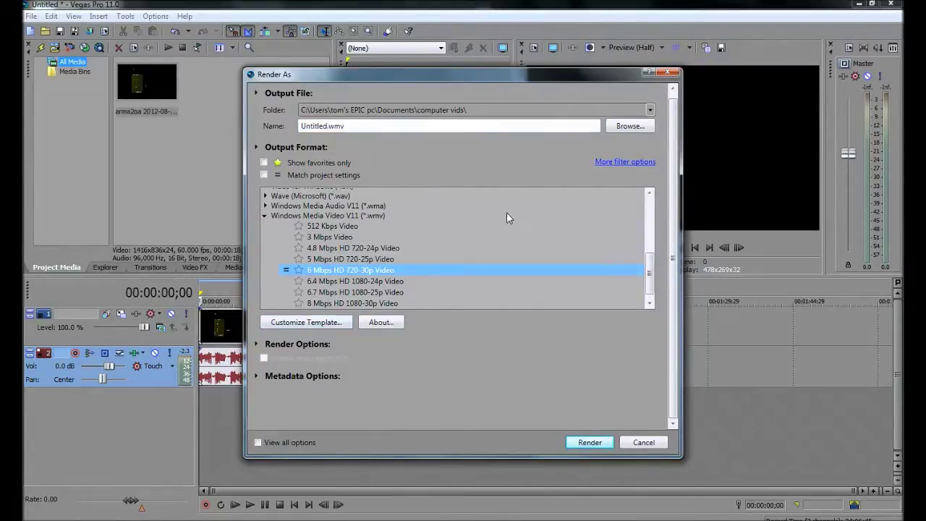
pyautogui.click(600, 438)
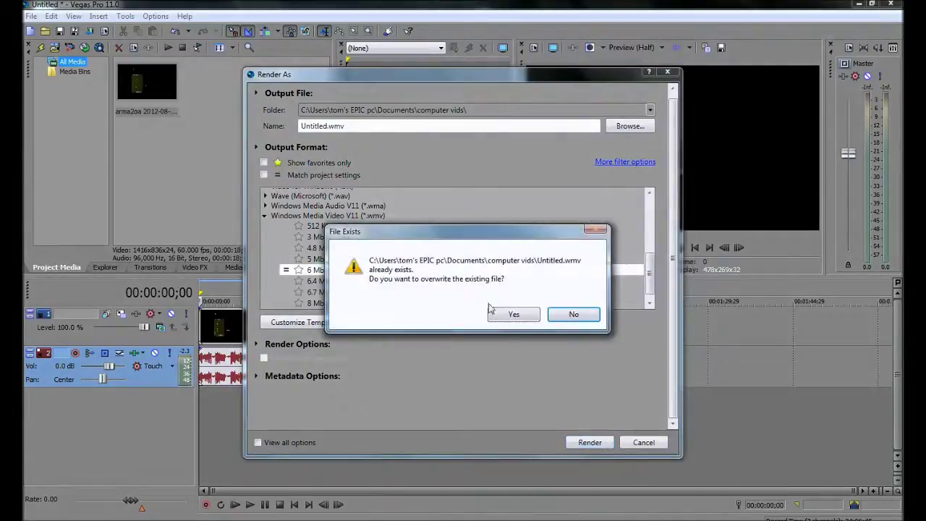
pyautogui.click(511, 315)
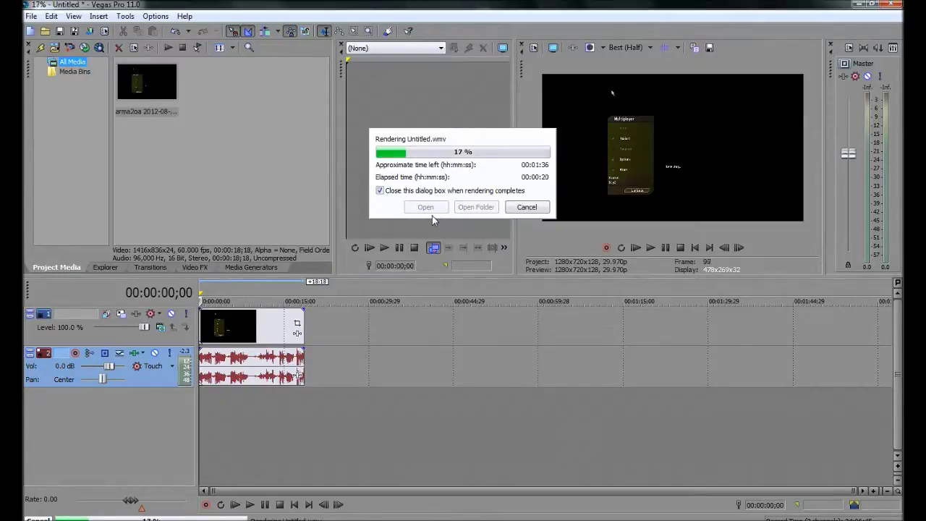
pyautogui.click(516, 207)
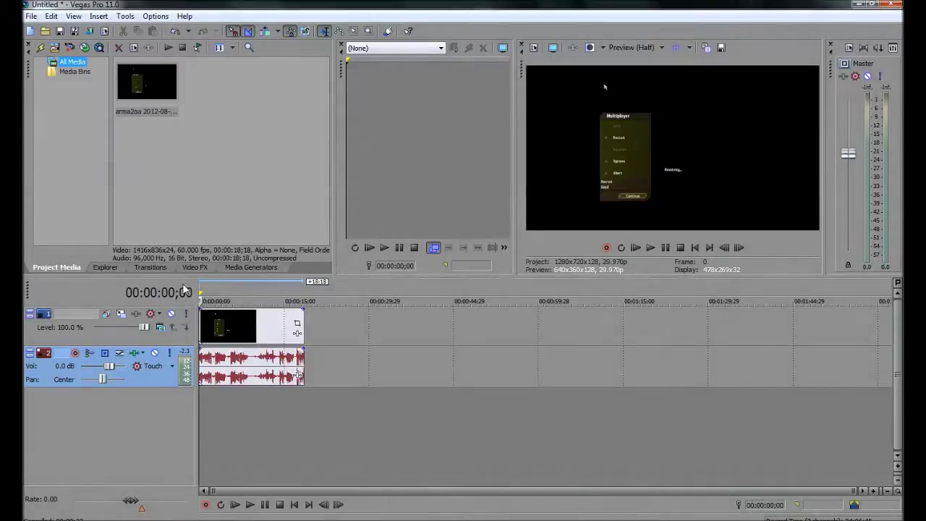
# Pick the HDV 720-30p template in Project Properties, confirm, and select the gameplay clip.
pyautogui.click(533, 48)
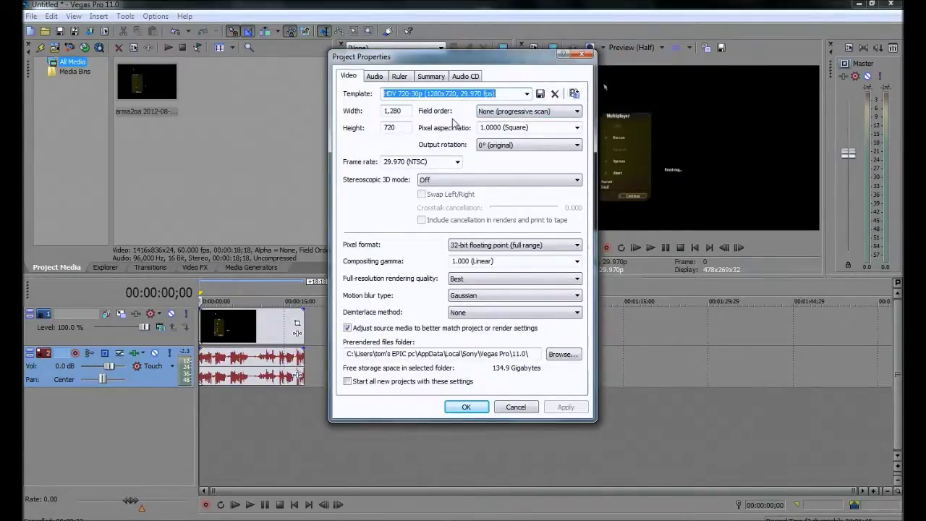
pyautogui.click(527, 93)
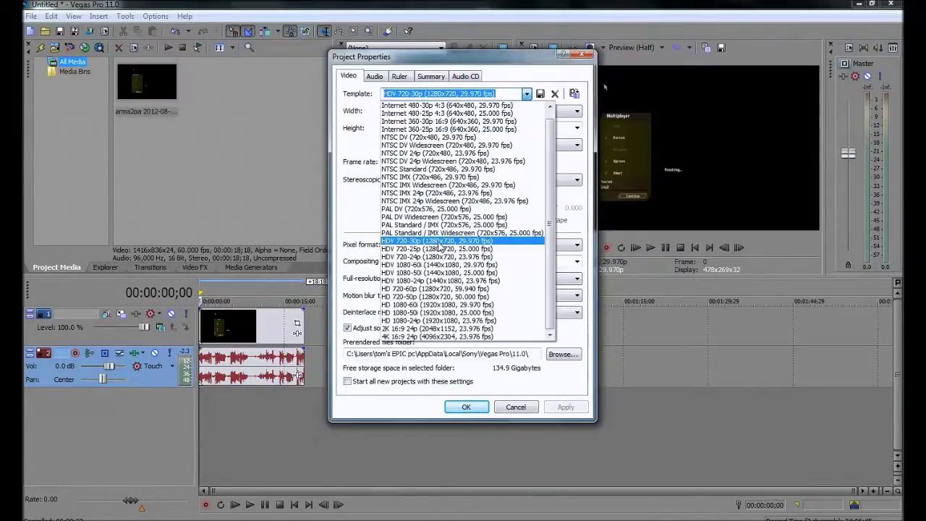
pyautogui.click(439, 241)
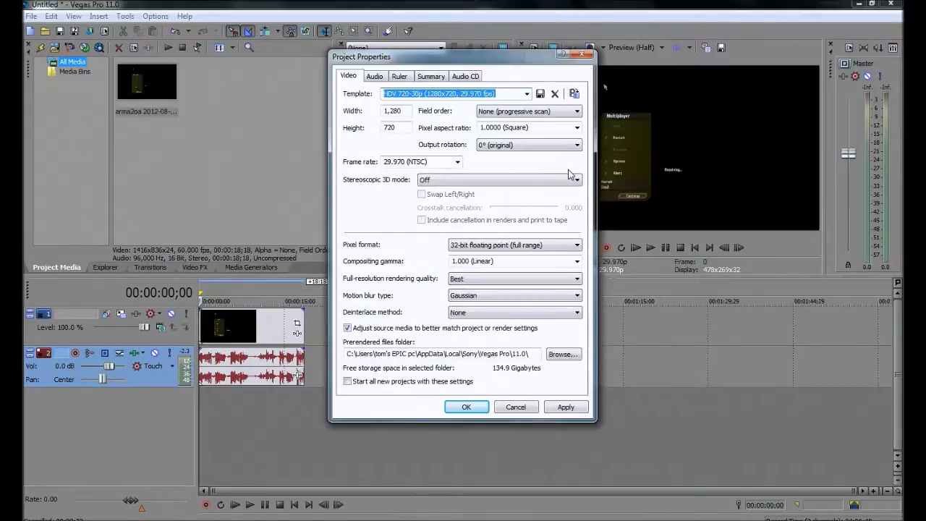
pyautogui.click(479, 408)
pyautogui.click(234, 328)
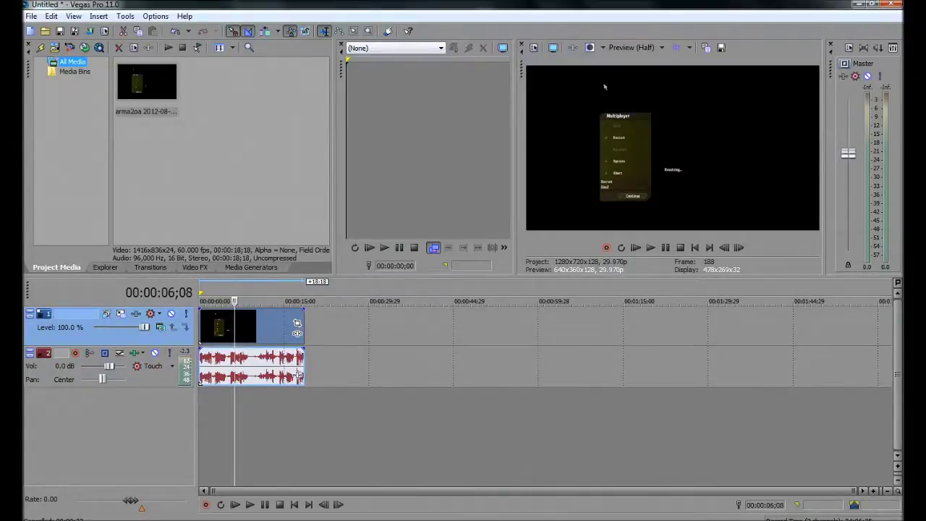
# Play the timeline with Space, then play backward with J to the start.
pyautogui.press('space')
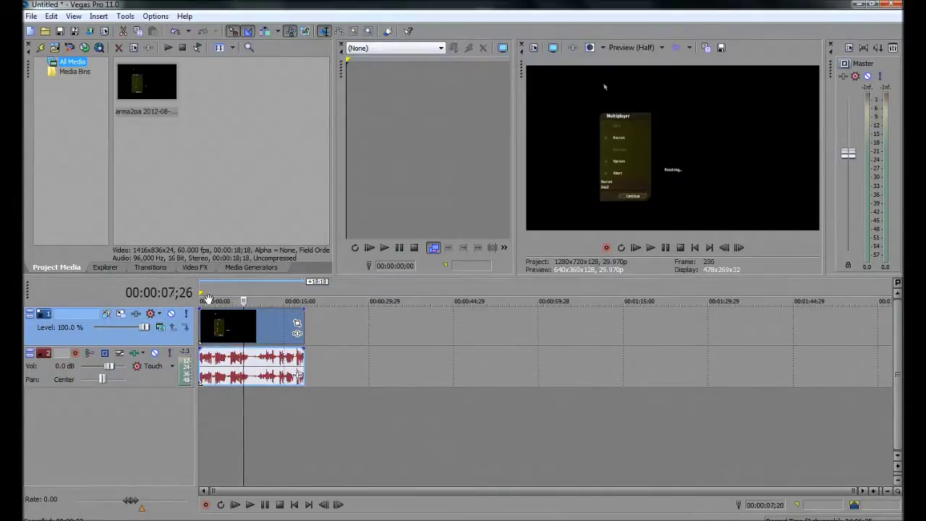
pyautogui.press('j')
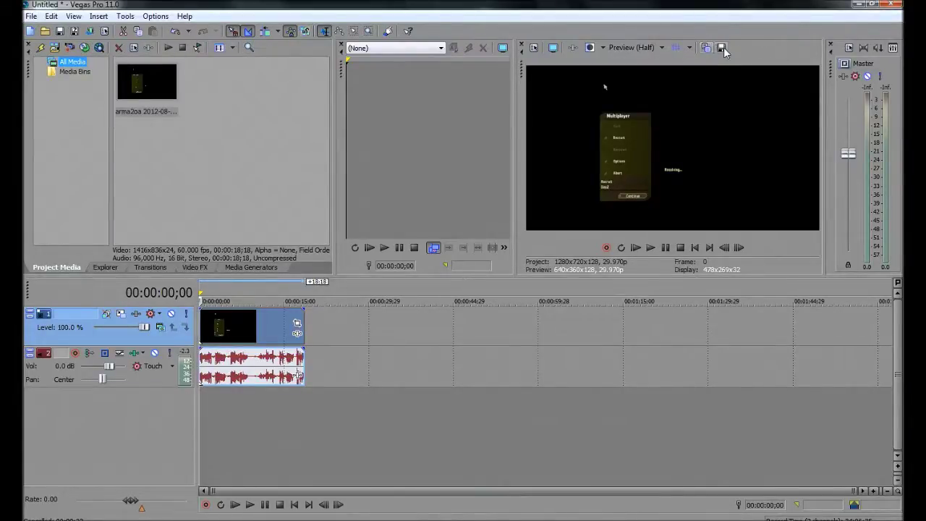
pyautogui.click(31, 16)
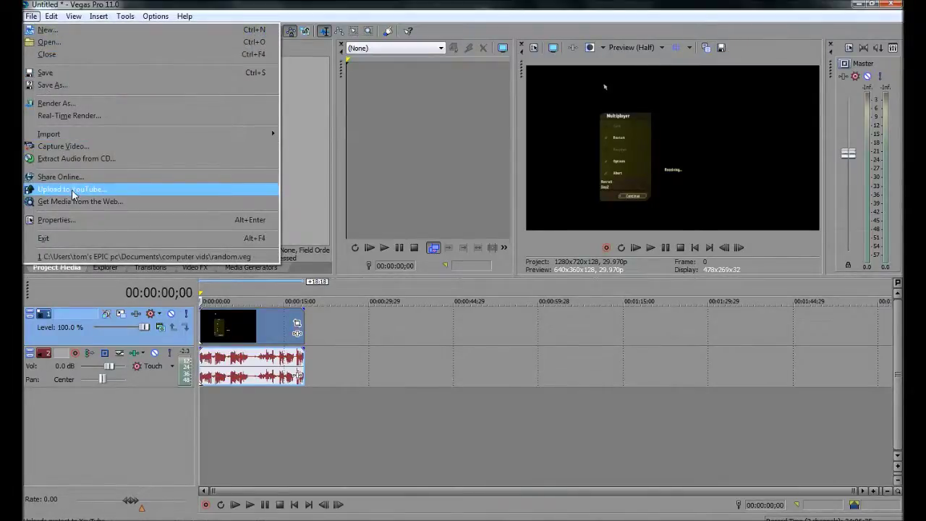
# Close Project Properties unchanged and open the gameplay clip's event Properties.
pyautogui.click(89, 224)
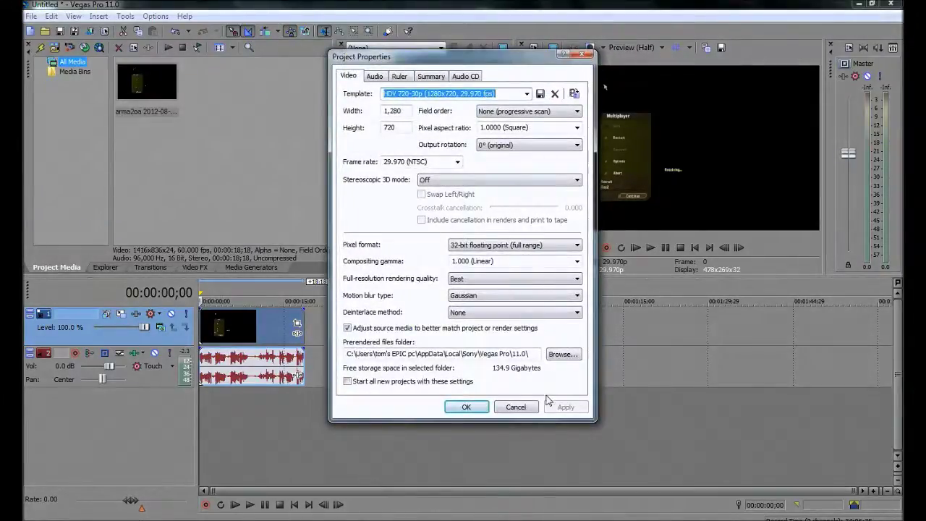
pyautogui.click(516, 407)
pyautogui.rightClick(263, 327)
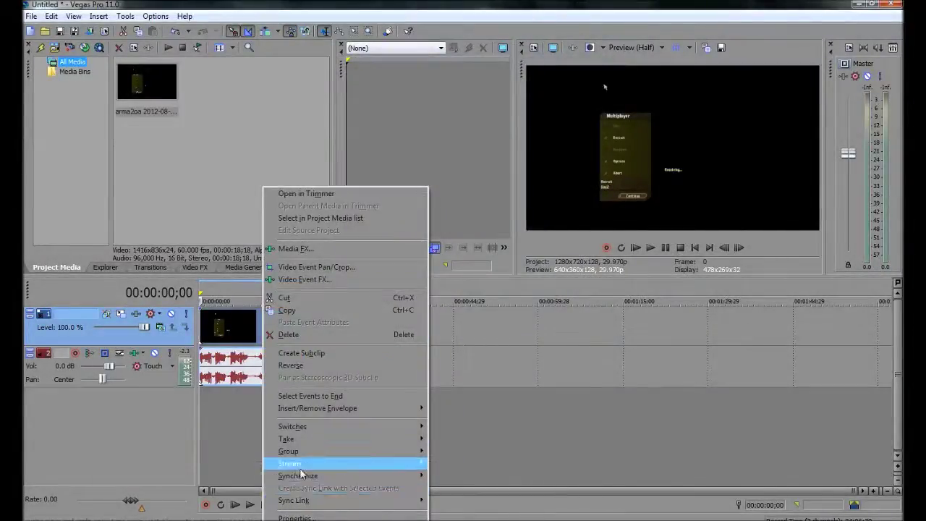
pyautogui.click(294, 517)
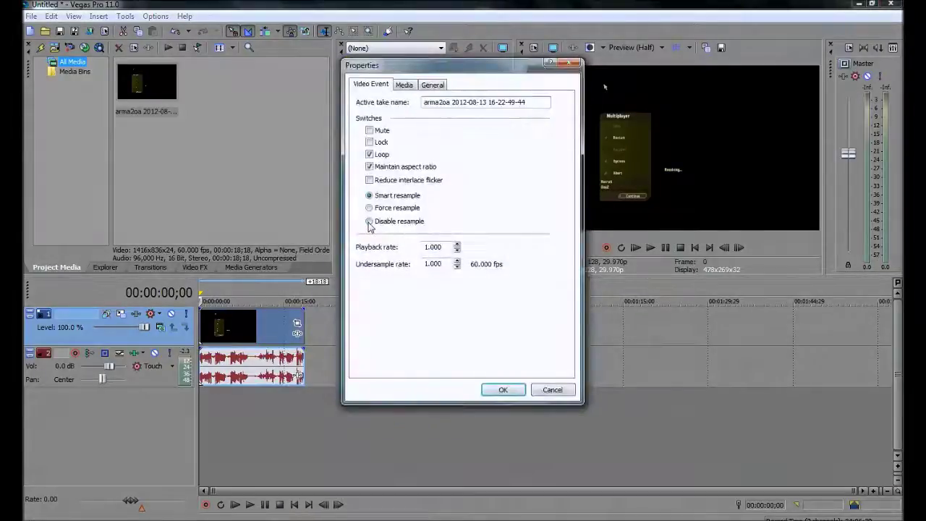
# Select Disable resample, then review the Media and General tabs (107.06 MB, 60.000 fps).
pyautogui.click(369, 223)
pyautogui.click(410, 85)
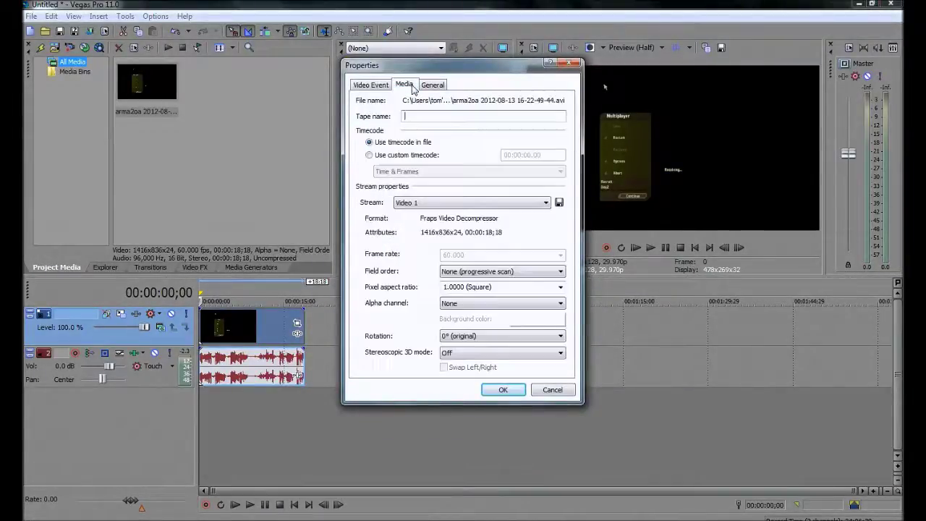
pyautogui.click(372, 85)
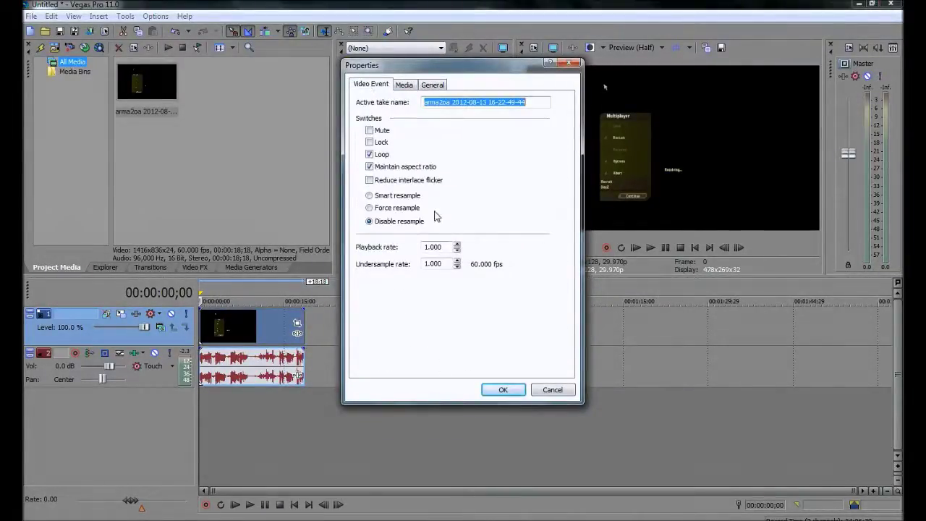
pyautogui.click(404, 86)
pyautogui.click(431, 84)
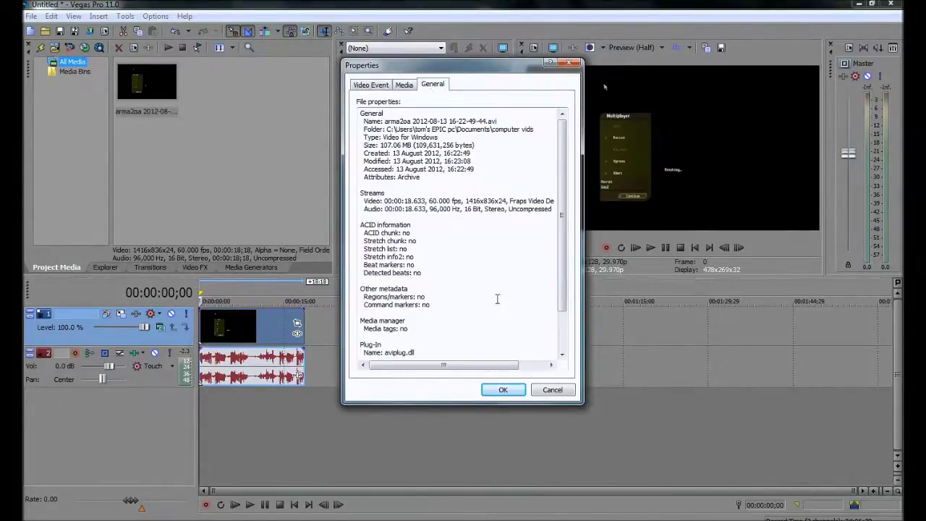
# Accept the clip's resample change, retry Upload to YouTube, and dismiss the media-file creation error.
pyautogui.click(503, 390)
pyautogui.click(38, 13)
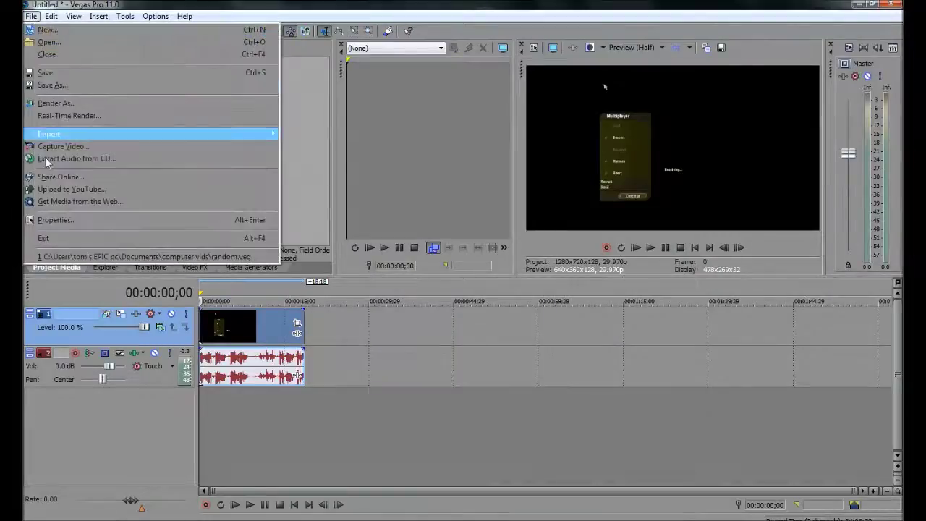
pyautogui.click(58, 189)
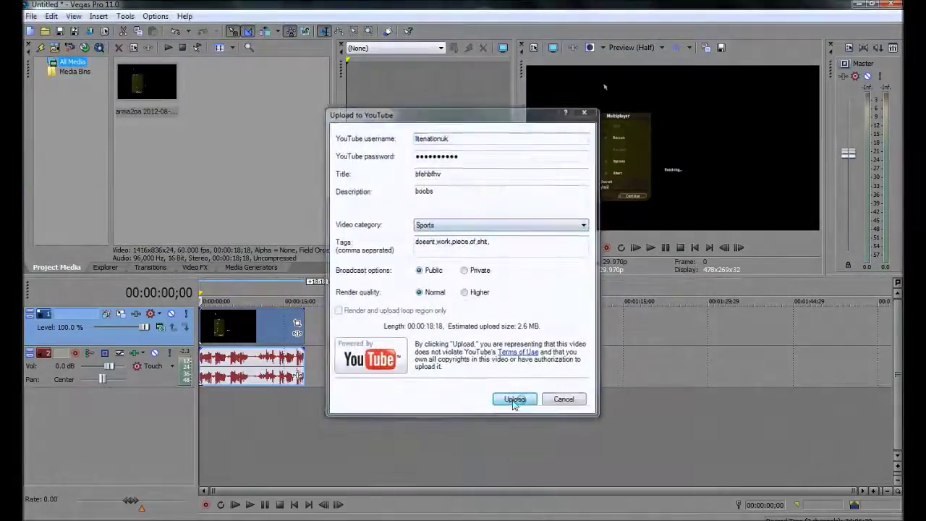
pyautogui.click(515, 400)
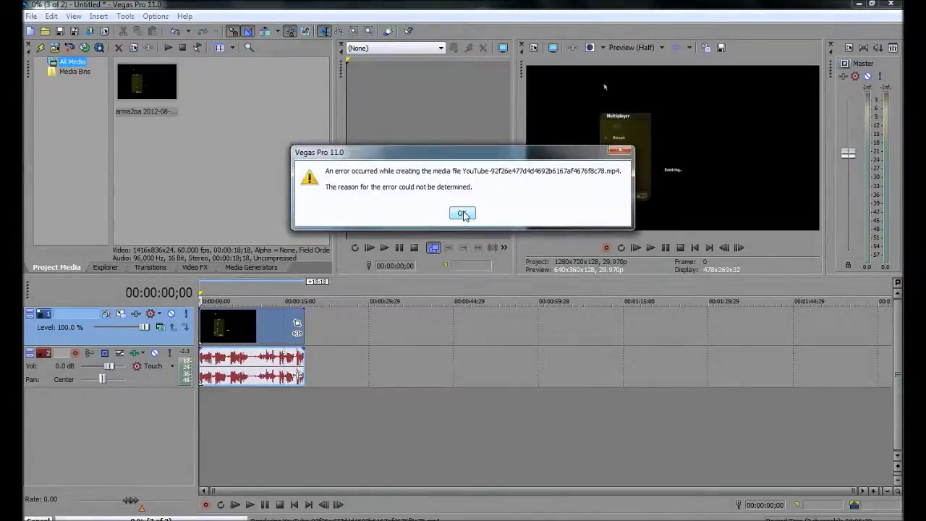
pyautogui.click(463, 213)
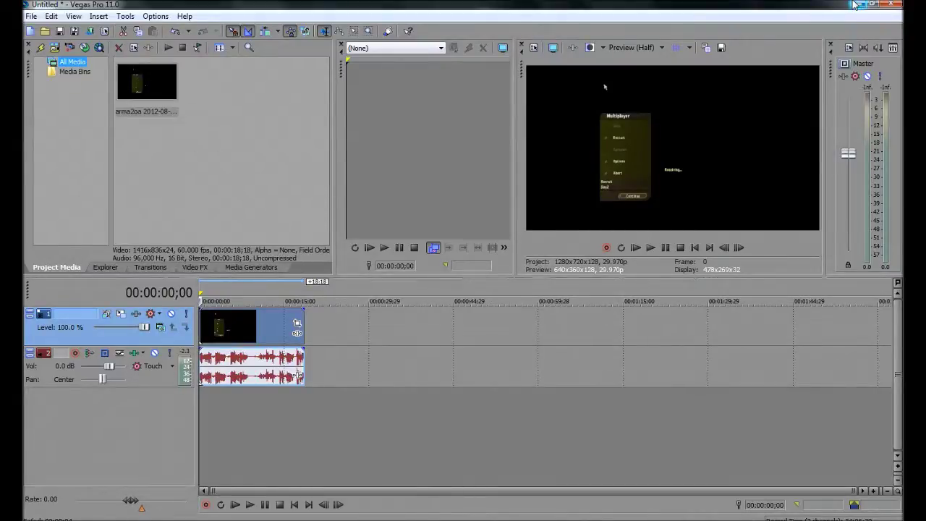
# Undo the clip off the timeline and quit Vegas Pro without saving Untitled.
pyautogui.hotkey('ctrl', 'z')
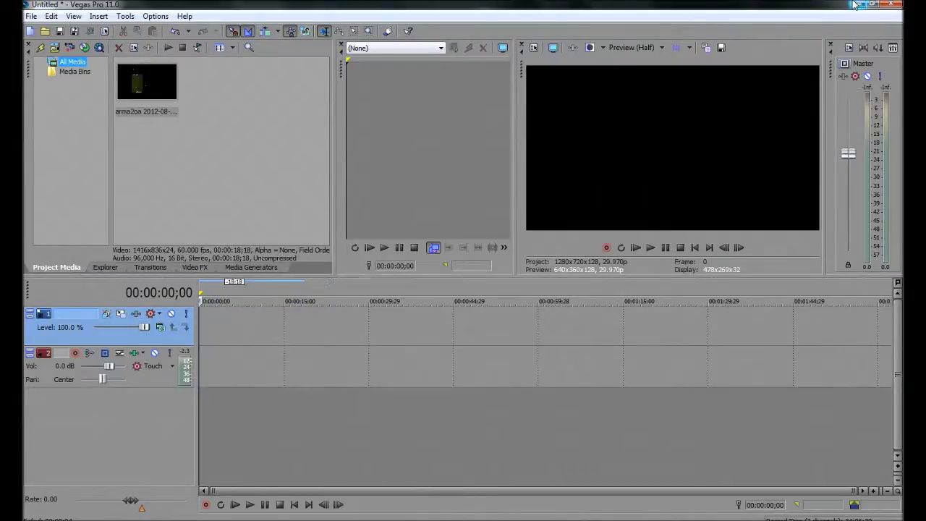
pyautogui.click(891, 5)
pyautogui.press('Tab')
pyautogui.press('Return')
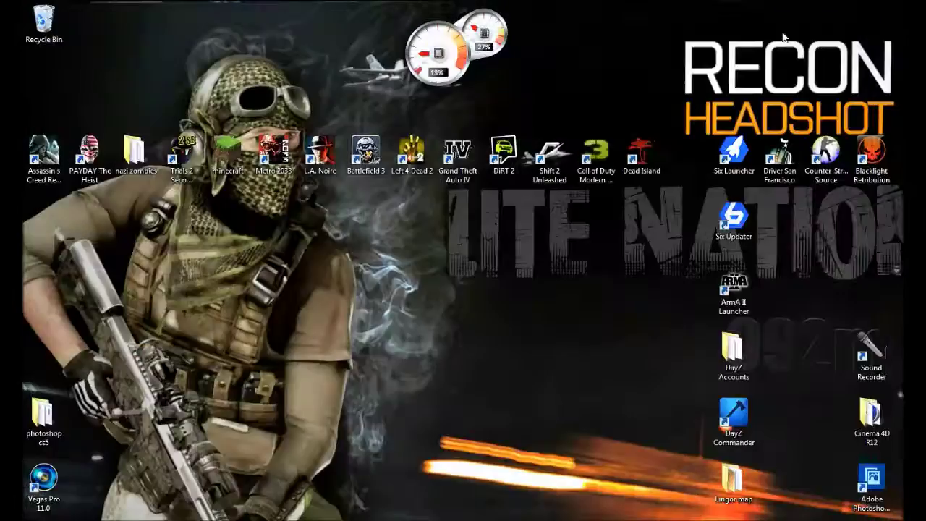